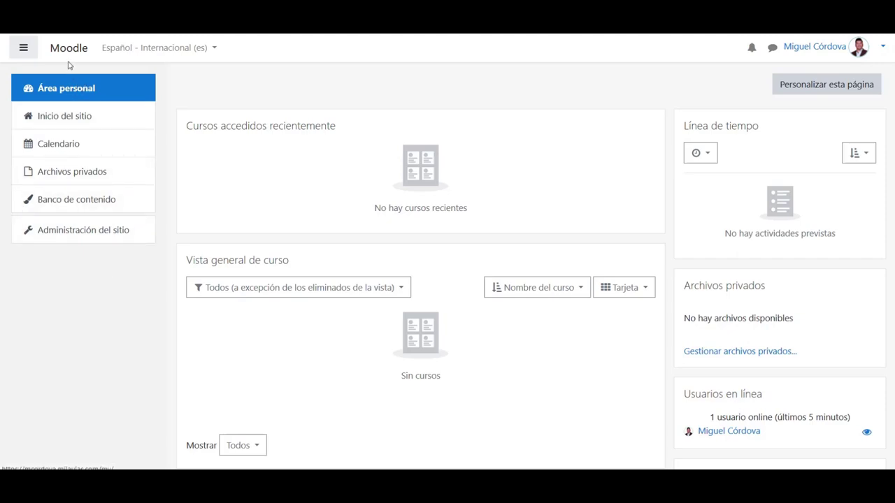
Open the Agregar un usuario form from Administración del sitio > Usuarios
click(65, 236)
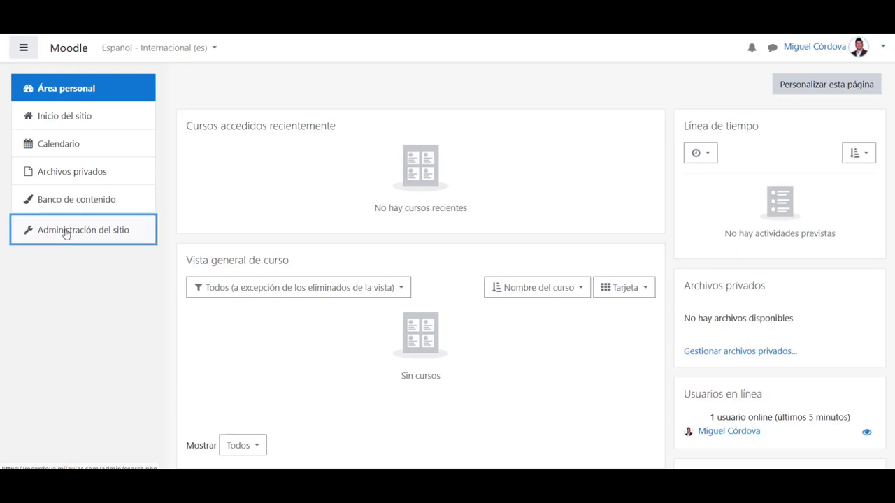
scroll(890, 175, down, 5)
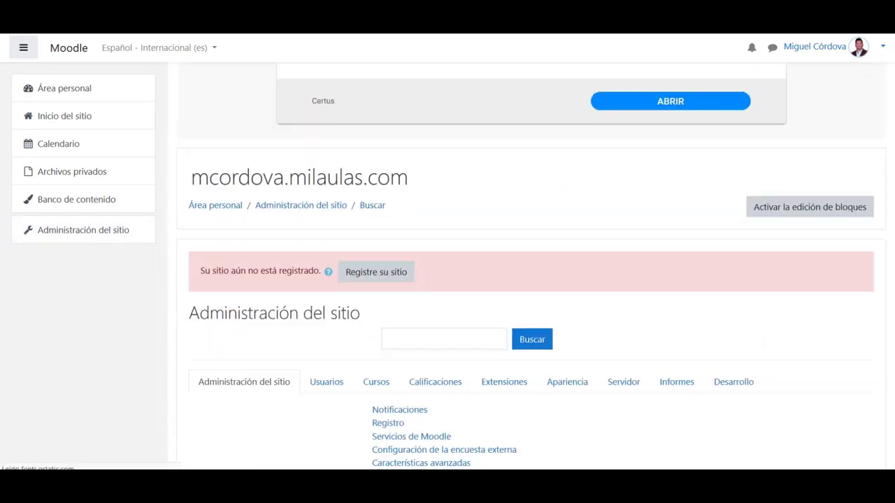
click(326, 144)
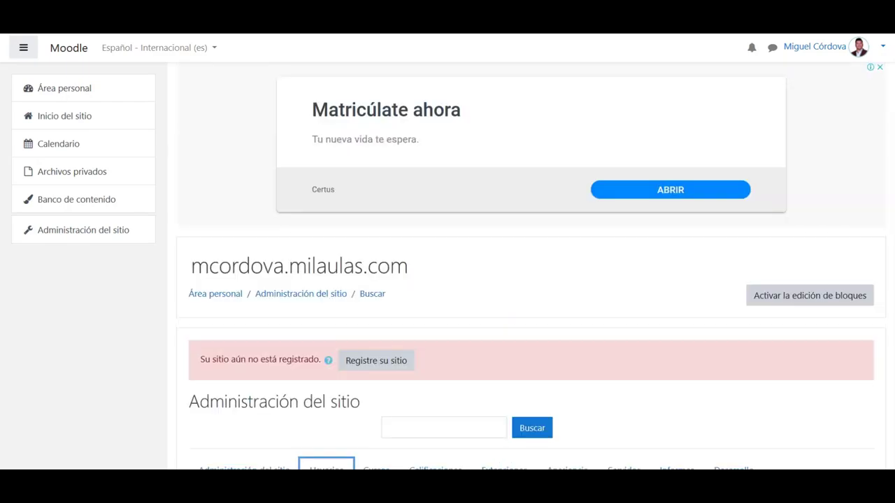
scroll(889, 320, down, 5)
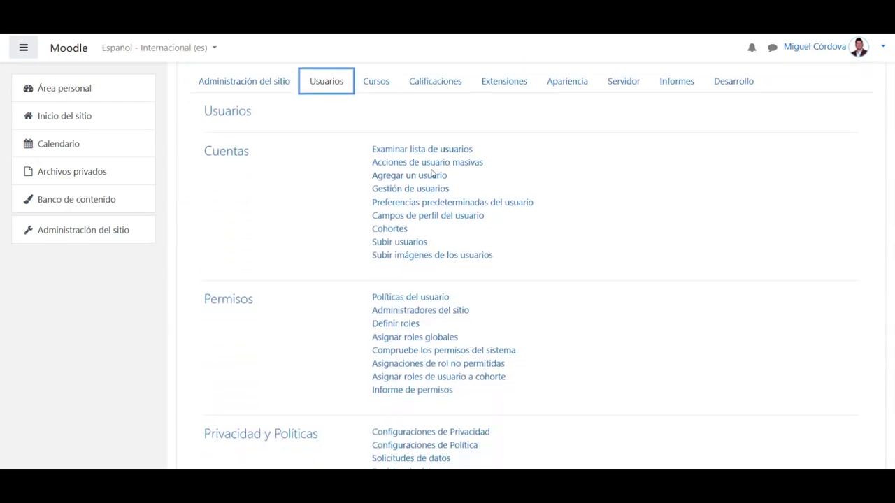
click(429, 178)
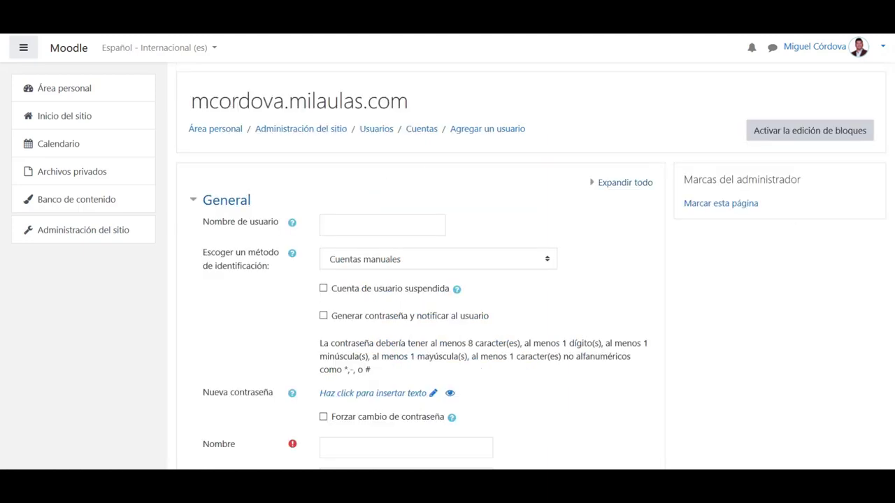
Enter the new user's username and tick Generar contraseña y notificar al usuario
scroll(448, 280, down, 3)
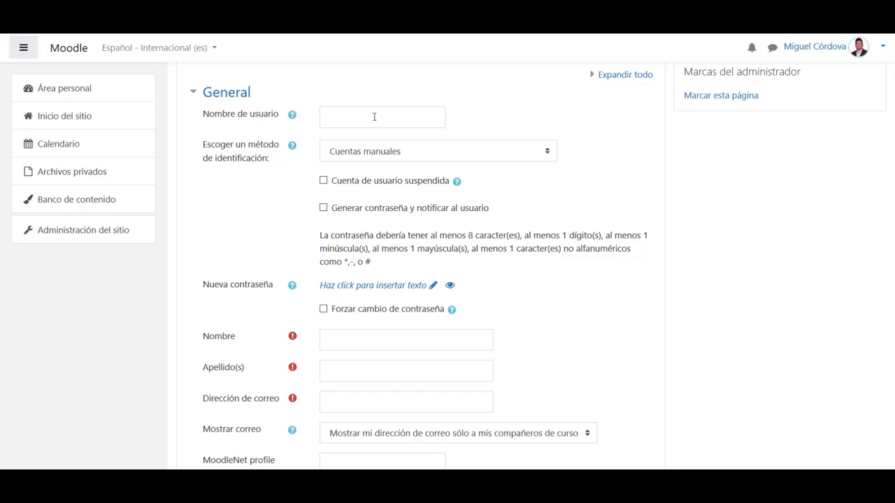
click(374, 116)
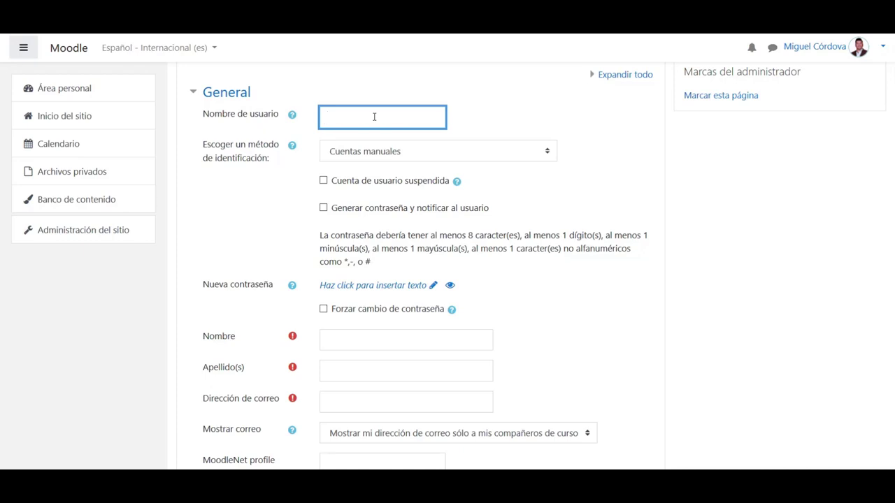
drag(374, 118, 320, 119)
click(323, 208)
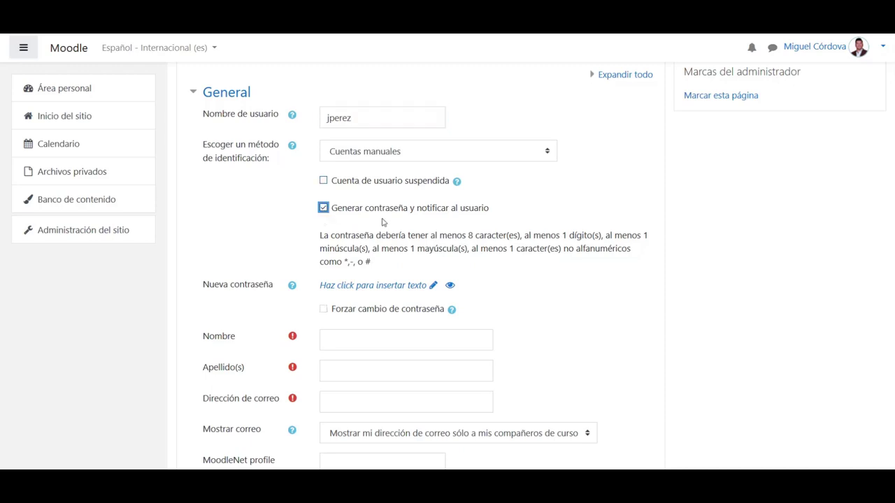
Enter the user's first name in Nombre, surnames in Apellido(s), and an e-mail in Dirección de correo
click(338, 341)
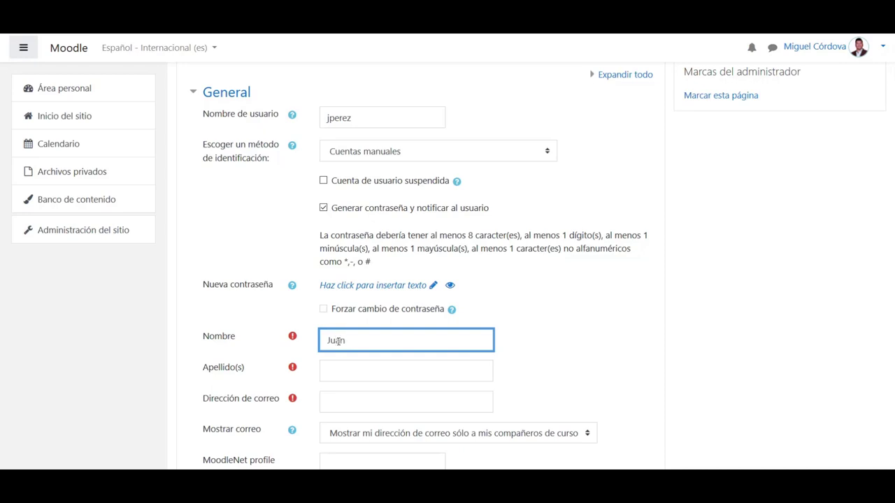
key(Tab)
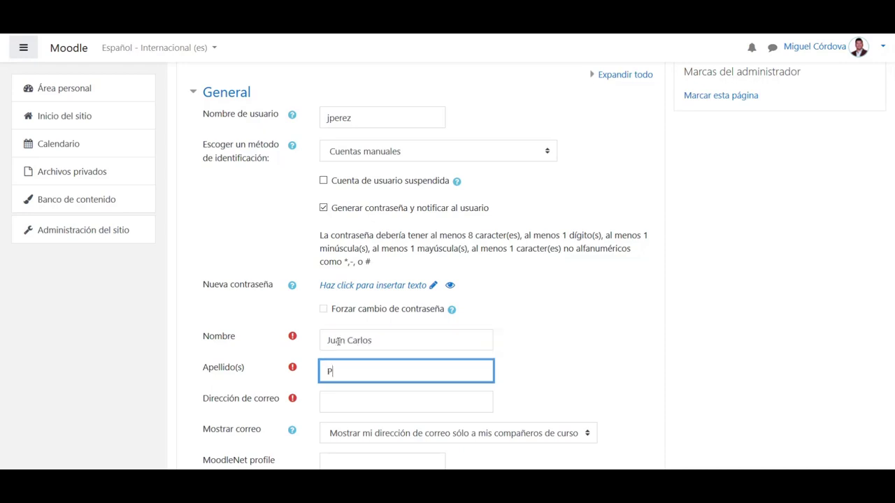
scroll(338, 341, down, 3)
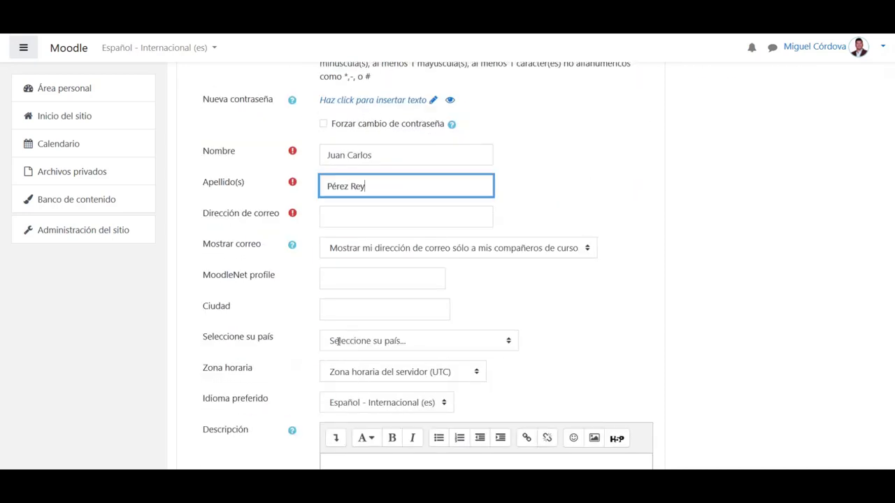
click(384, 217)
text(m)
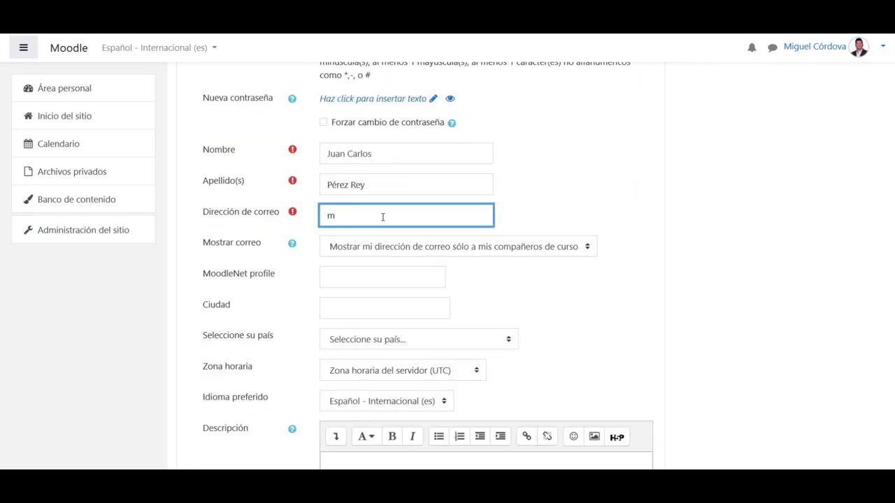
key(BackSpace)
Review the completed new-user form and submit it with Crear usuario
scroll(384, 222, down, 1)
scroll(384, 221, up, 1)
scroll(371, 242, down, 3)
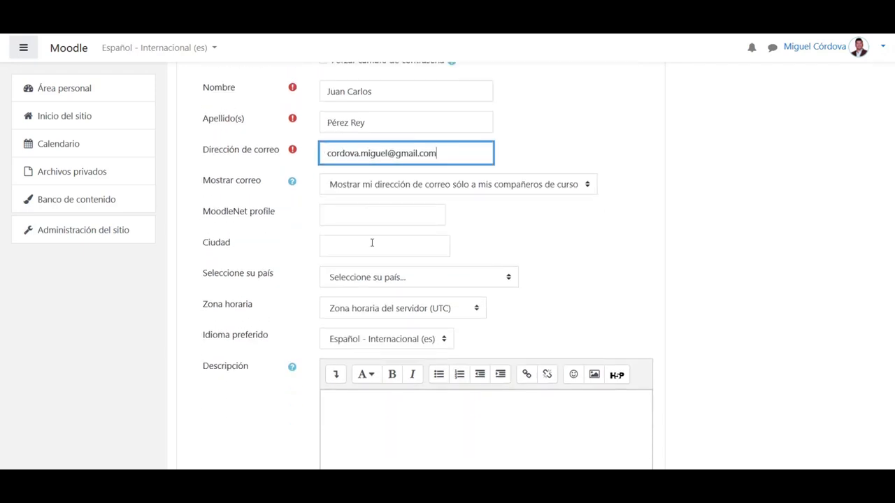
scroll(371, 244, down, 1)
scroll(745, 208, up, 1)
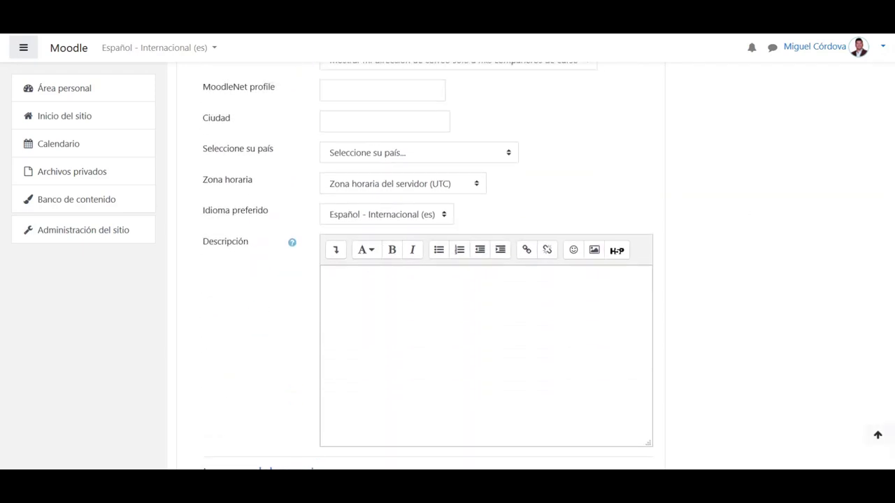
scroll(746, 208, up, 1)
scroll(428, 234, up, 2)
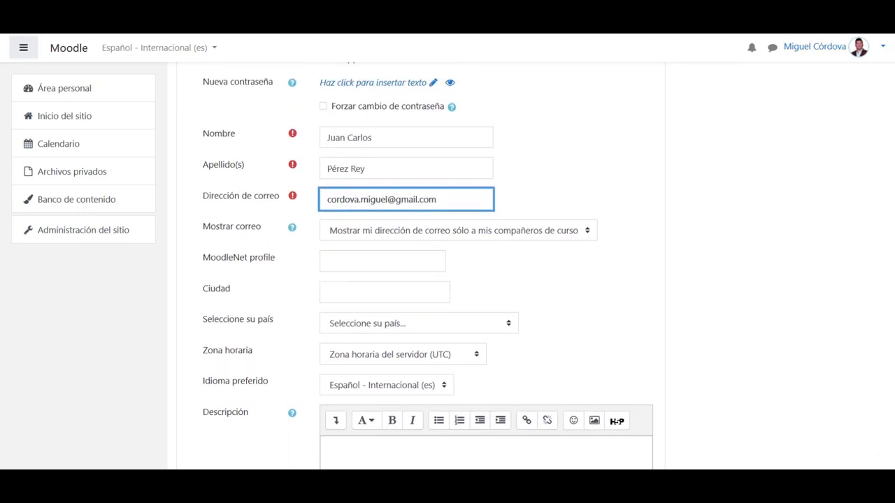
scroll(428, 234, down, 1)
scroll(428, 234, down, 1)
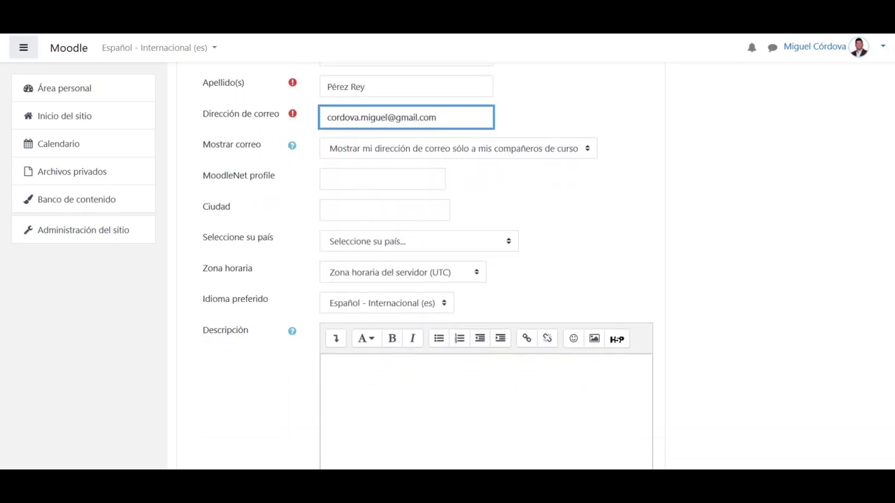
scroll(885, 298, down, 7)
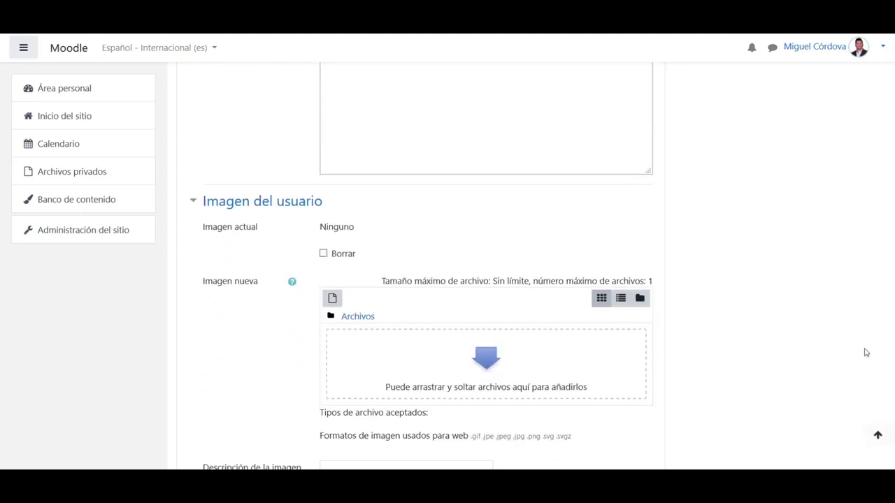
scroll(849, 392, down, 2)
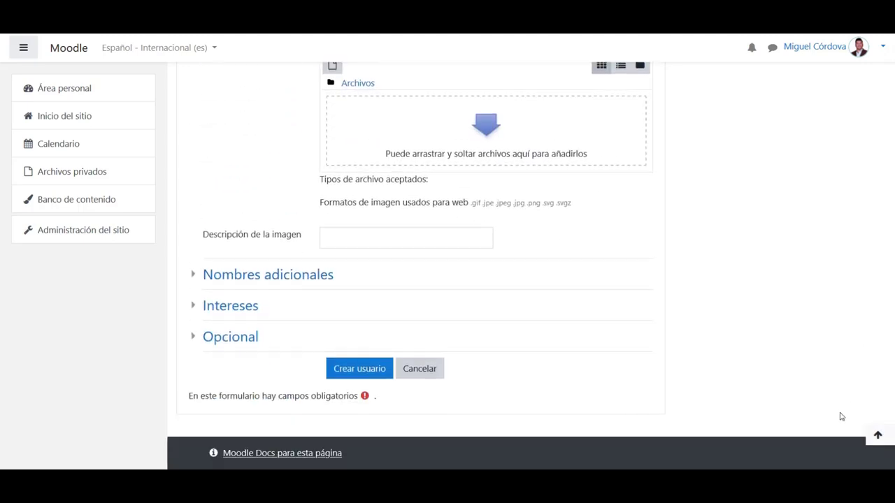
click(360, 365)
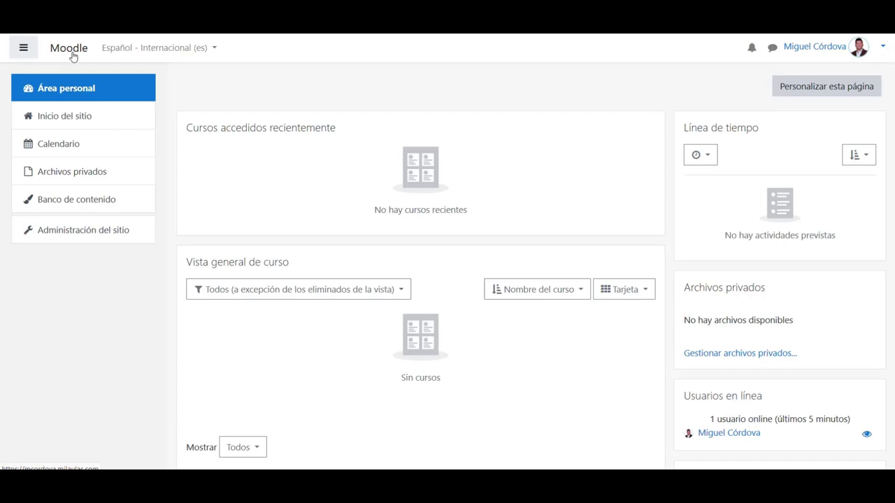
Return to Administración del sitio and show its Cursos options
scroll(428, 272, up, 2)
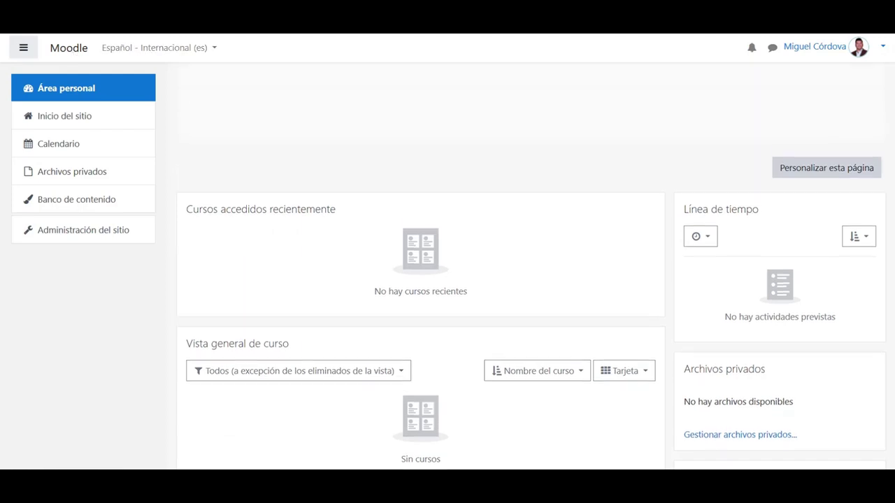
scroll(427, 272, down, 3)
scroll(885, 184, down, 5)
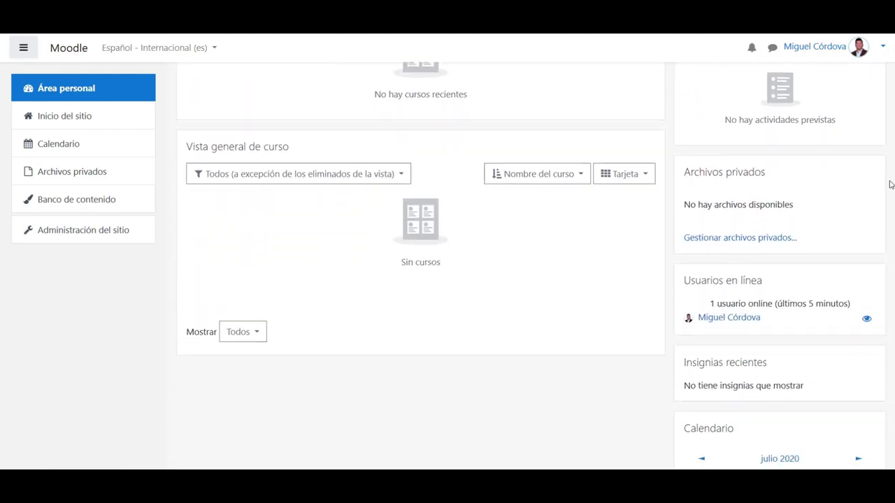
scroll(877, 267, down, 1)
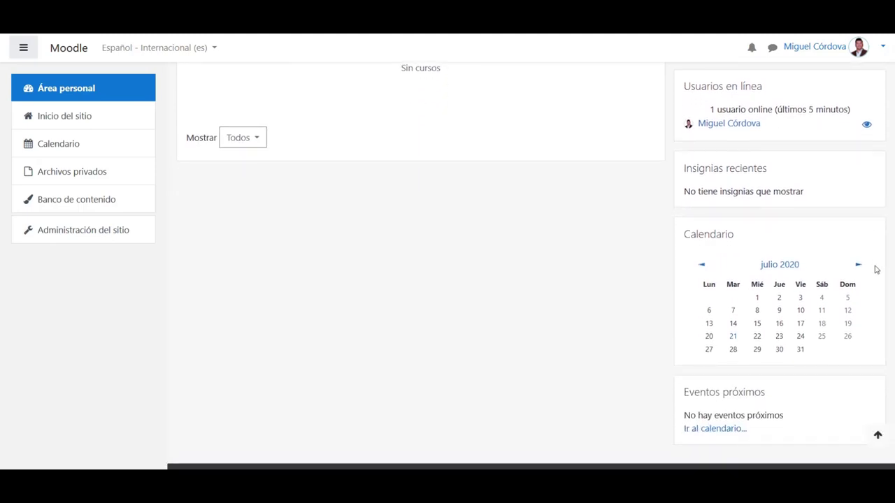
scroll(881, 252, up, 5)
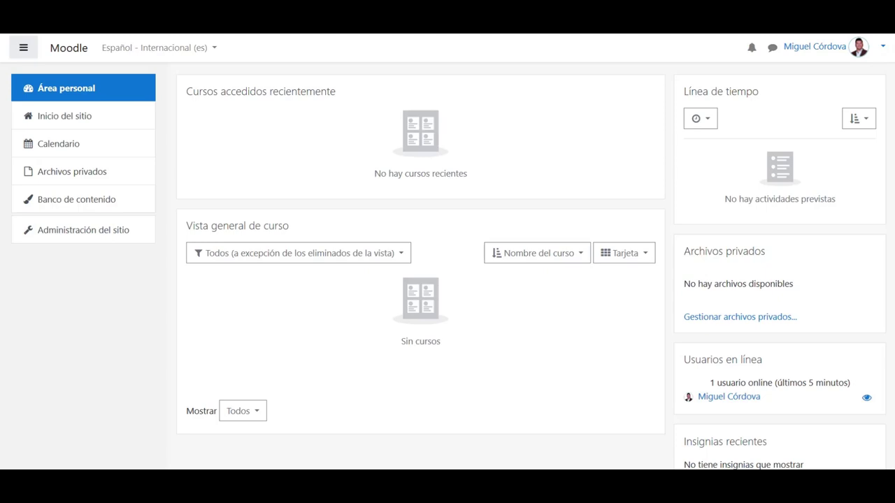
scroll(532, 266, up, 1)
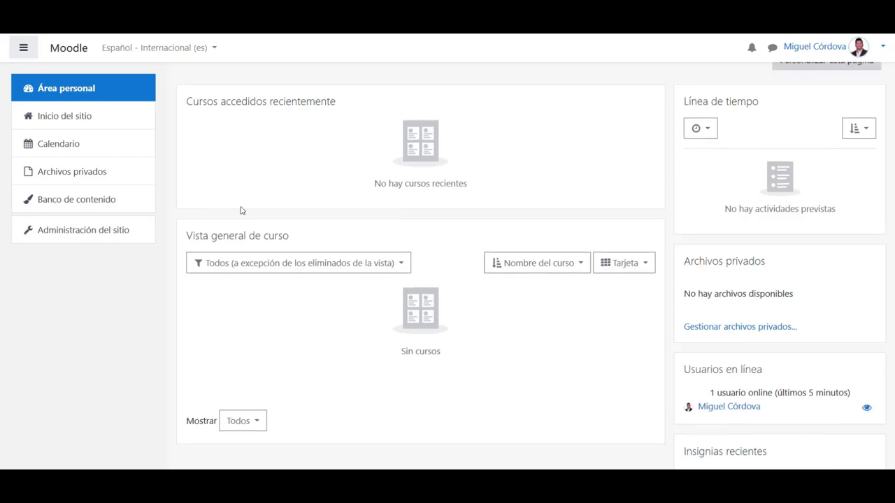
click(75, 234)
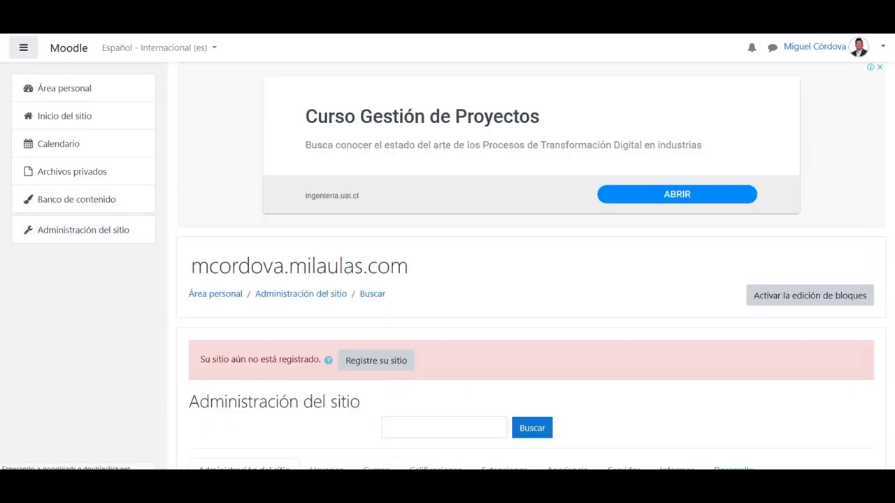
scroll(844, 236, down, 4)
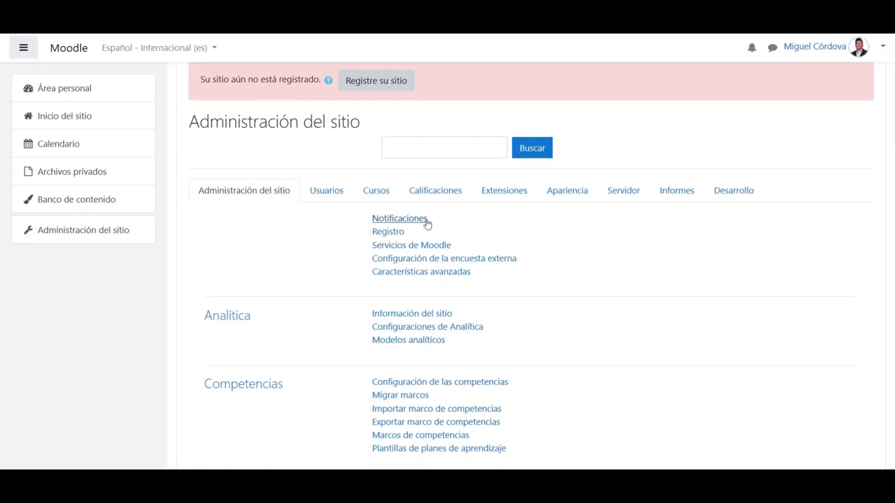
click(385, 193)
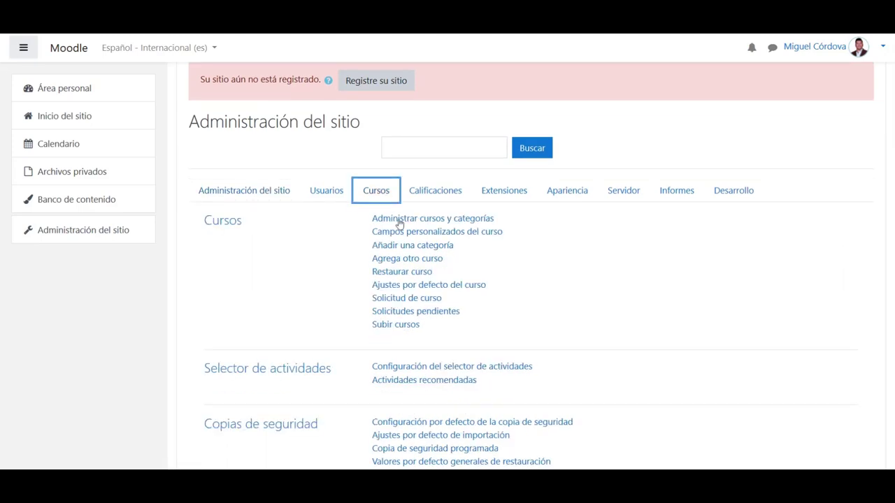
In Administrar cursos y categorías, select Herramientas informáticas para la gestión and view Usuarios matriculados
click(396, 221)
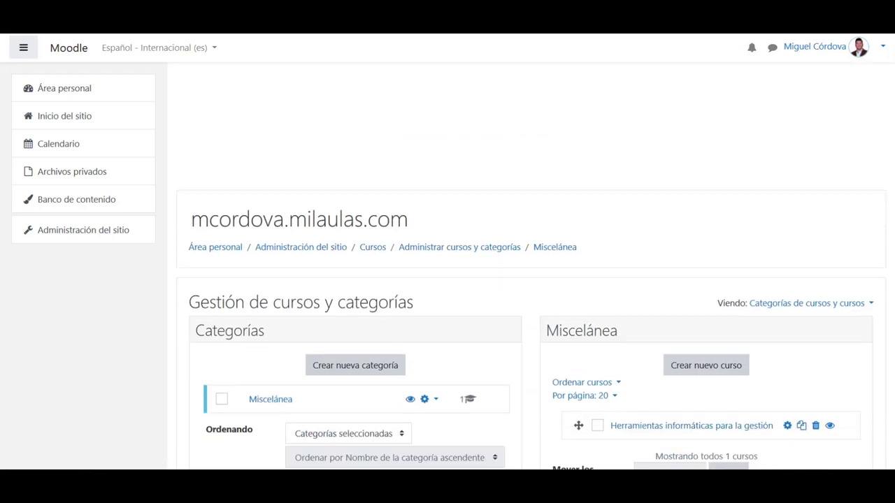
scroll(604, 258, down, 3)
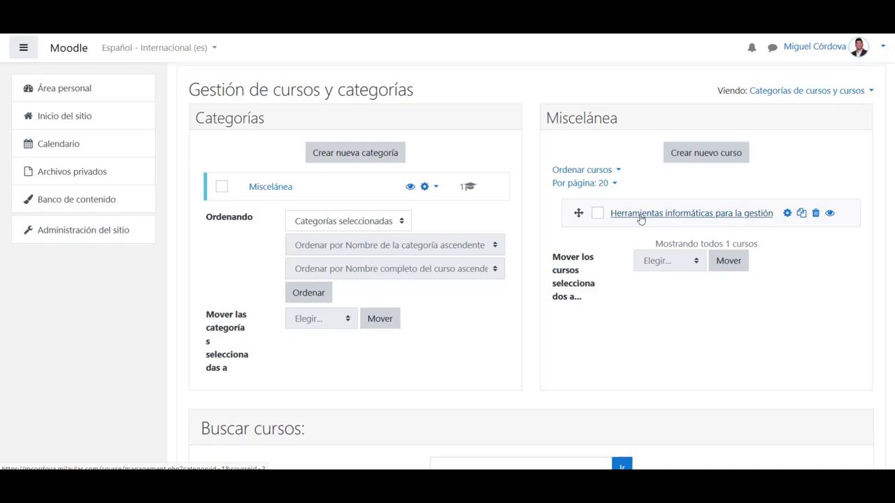
click(640, 217)
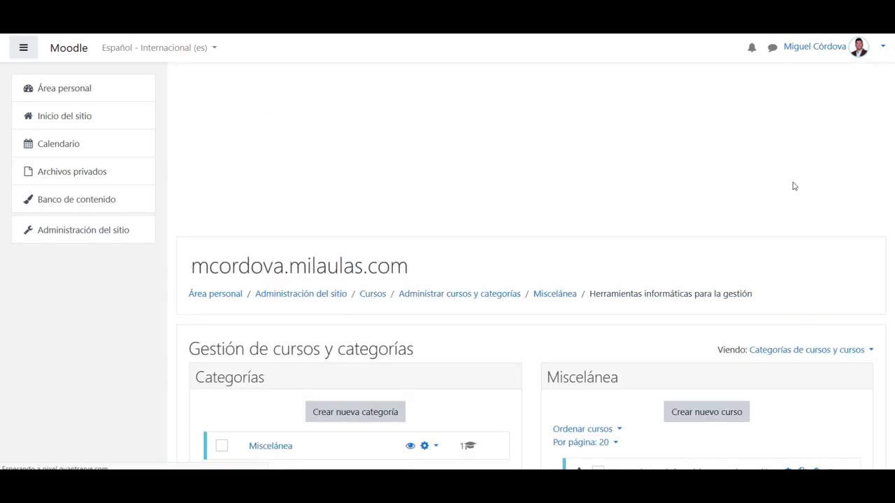
scroll(793, 186, down, 7)
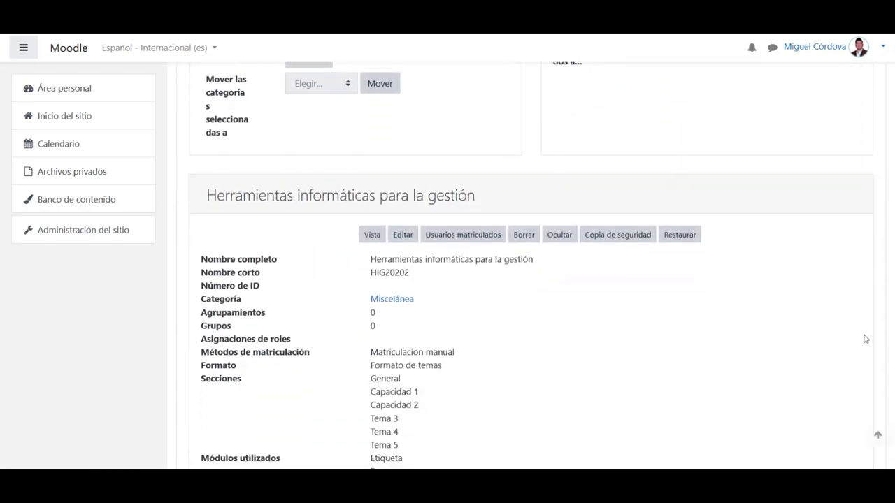
scroll(867, 350, down, 2)
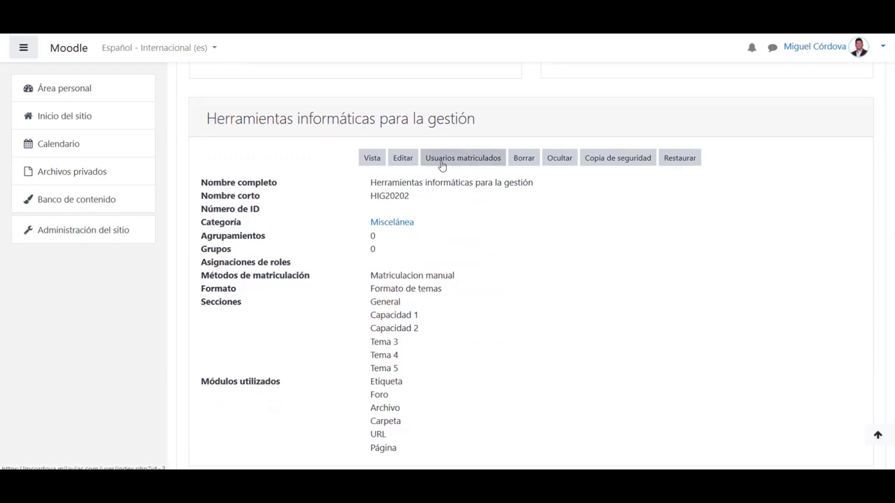
click(489, 165)
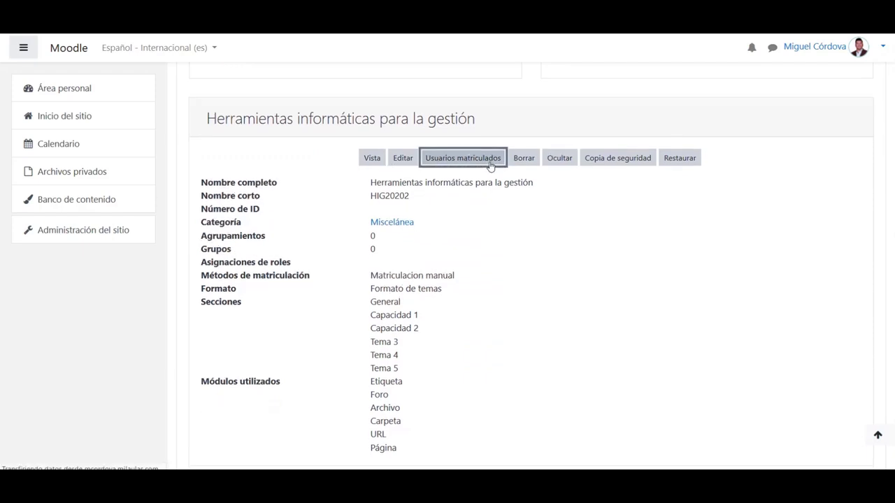
scroll(888, 260, down, 3)
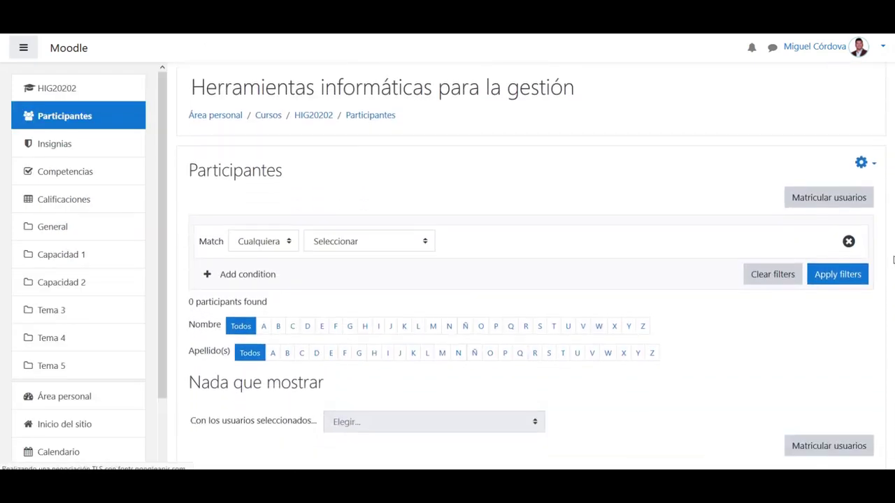
Via Matricular usuarios, search for the instructor's account and enrol it with the Profesor role
scroll(889, 275, down, 2)
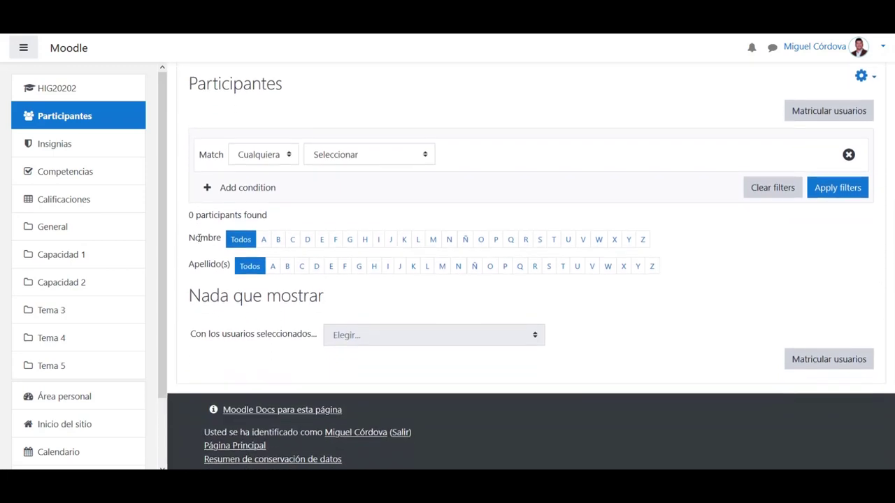
drag(191, 215, 242, 215)
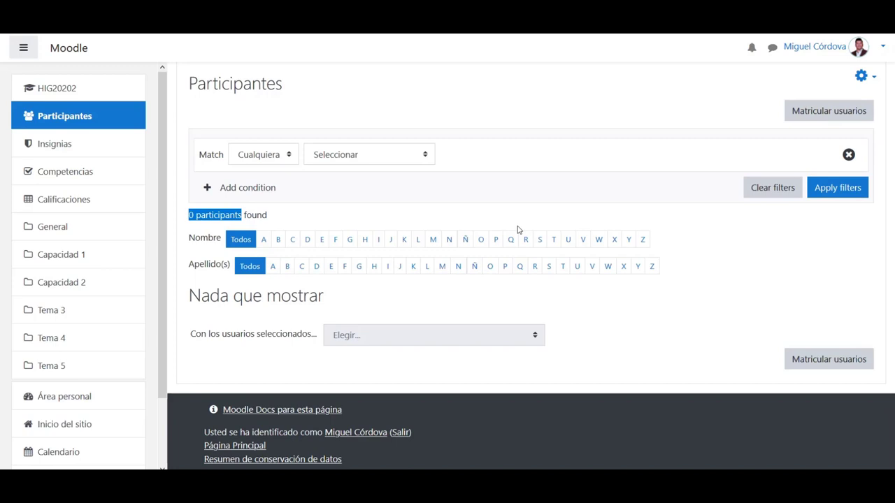
click(831, 112)
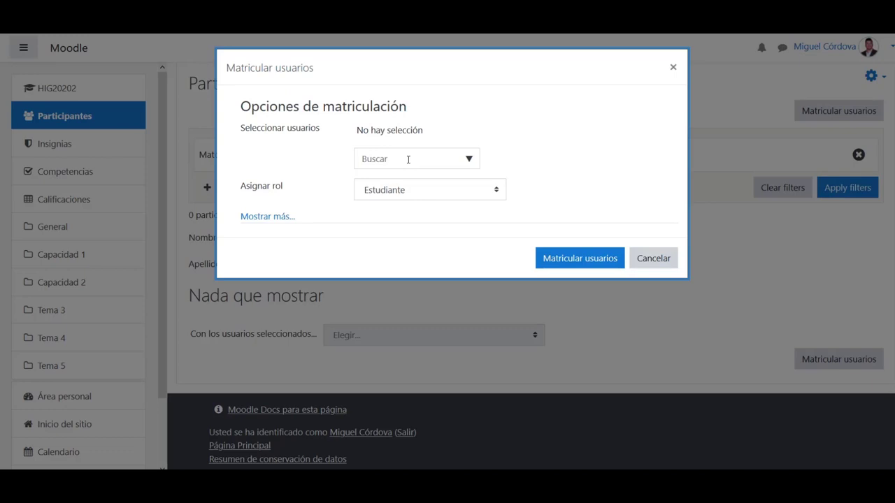
click(408, 160)
text(m)
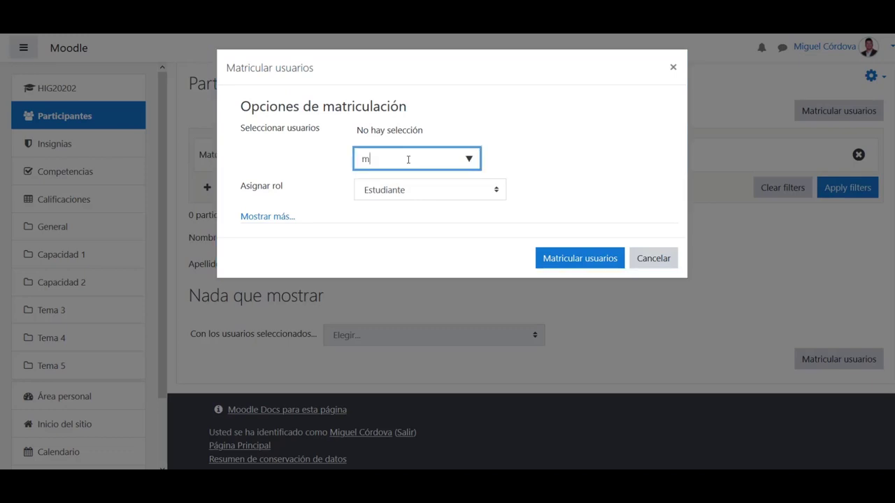
text(cordo)
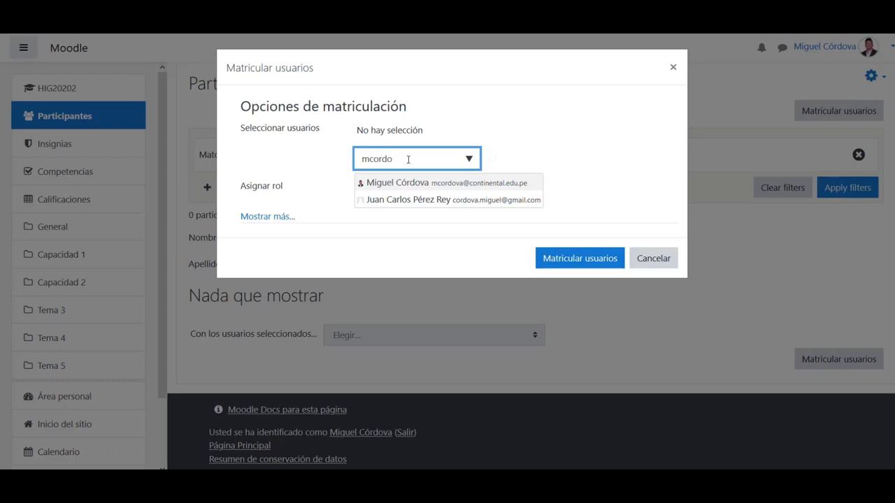
click(405, 183)
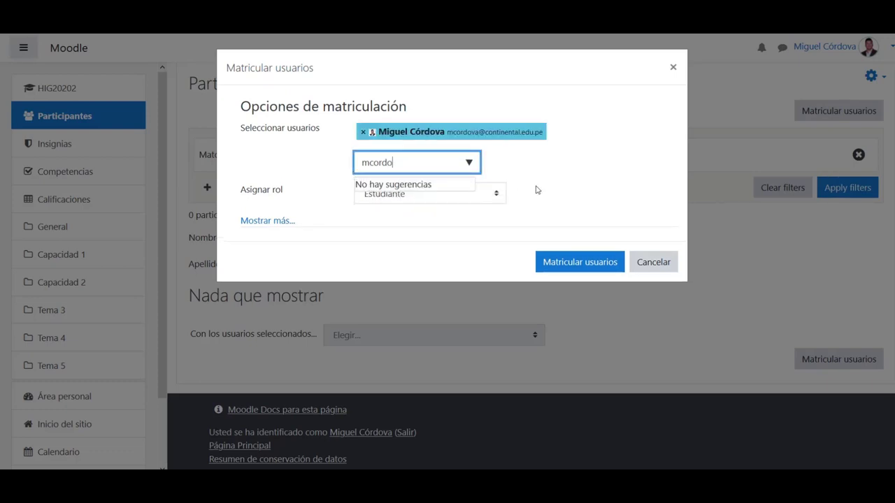
click(475, 198)
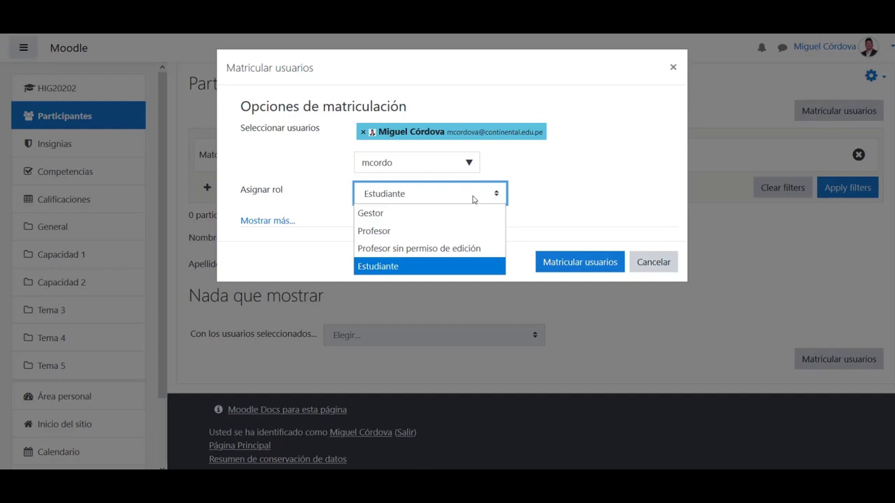
click(388, 231)
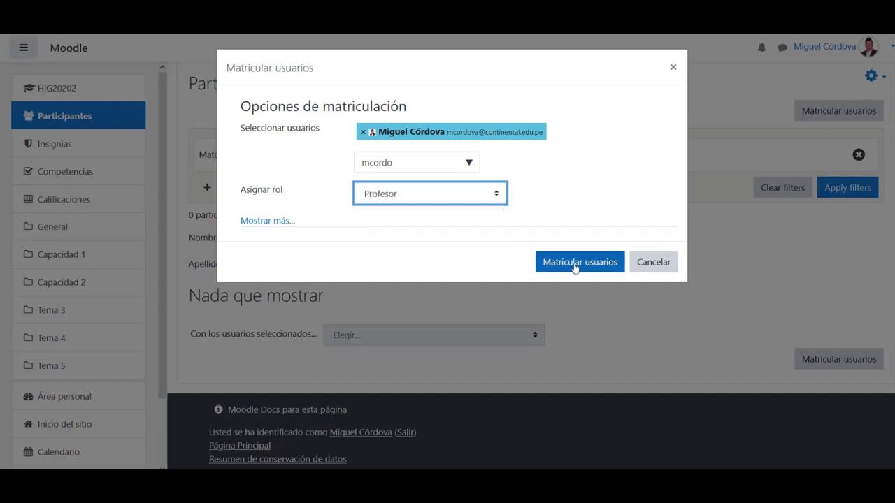
click(550, 263)
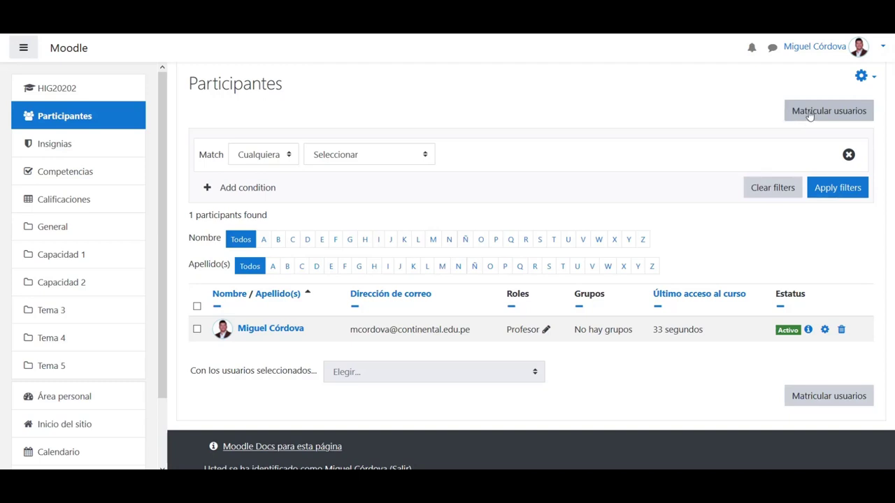
Via Matricular usuarios, pick the new account from the Buscar list and enrol it as Estudiante
click(810, 111)
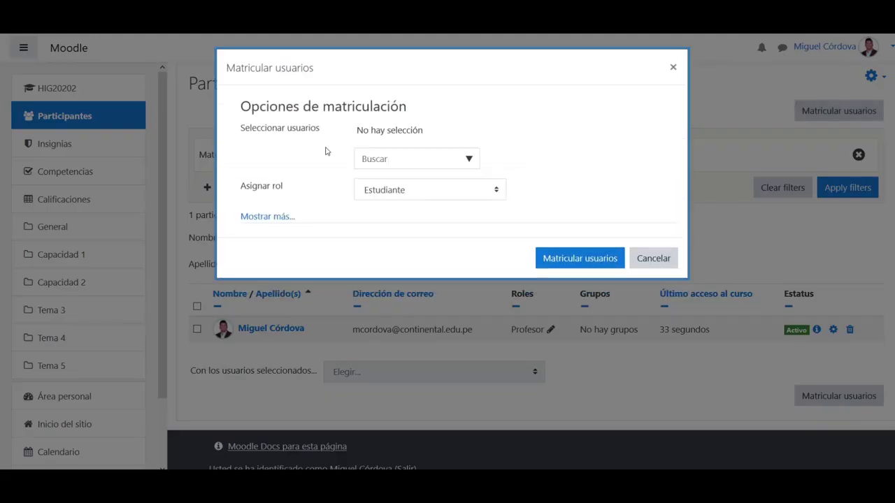
click(389, 159)
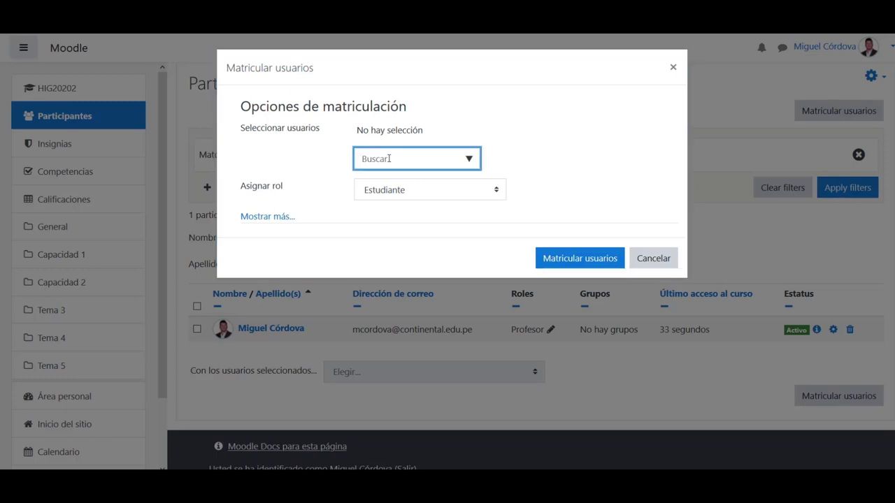
click(470, 163)
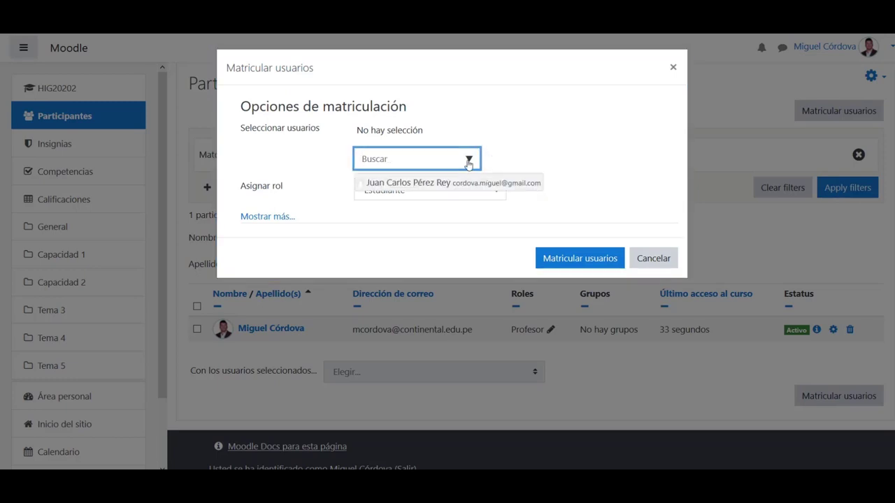
click(429, 187)
click(428, 187)
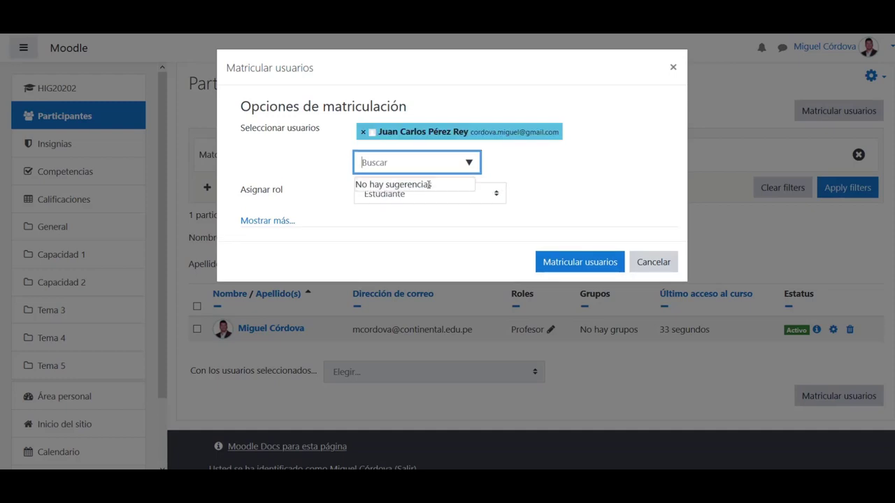
click(575, 213)
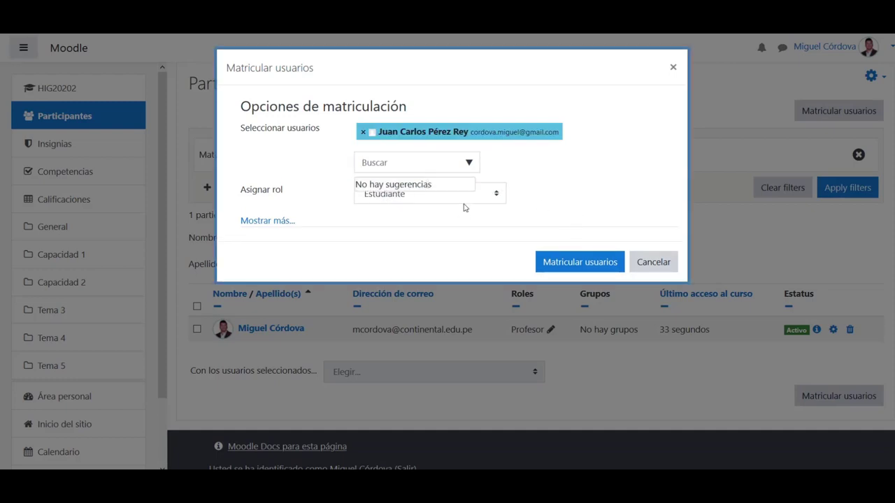
click(554, 263)
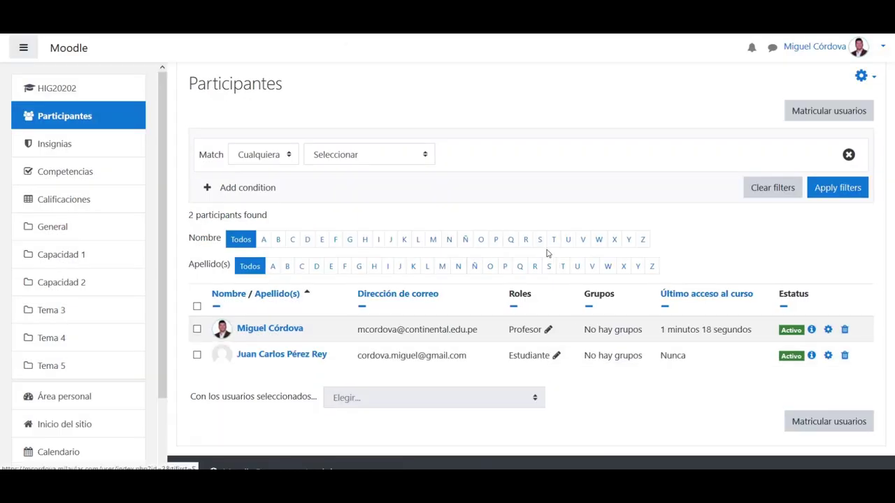
Scroll down the HIG20202 participants list
scroll(548, 254, down, 1)
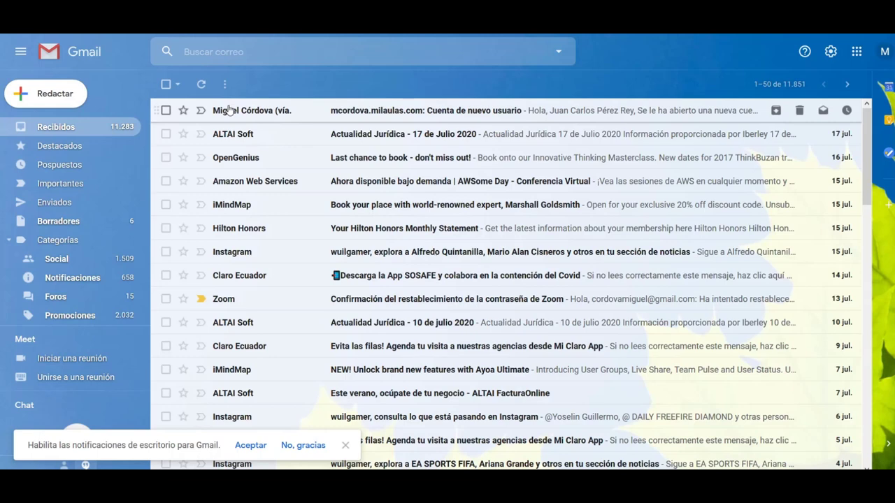
Open the 'Cuenta de nuevo usuario' welcome e-mail in Gmail and read its login details
click(269, 109)
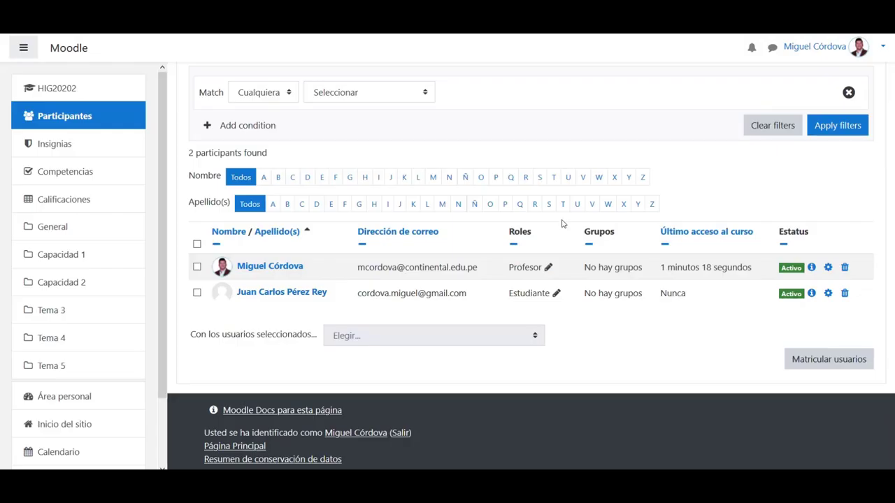
scroll(561, 224, up, 2)
scroll(561, 223, up, 1)
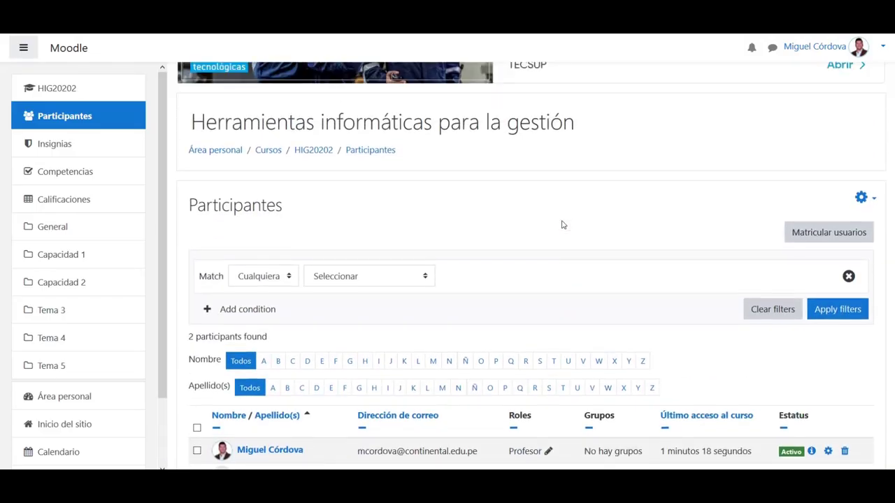
scroll(561, 224, down, 2)
scroll(562, 224, down, 1)
scroll(562, 224, up, 1)
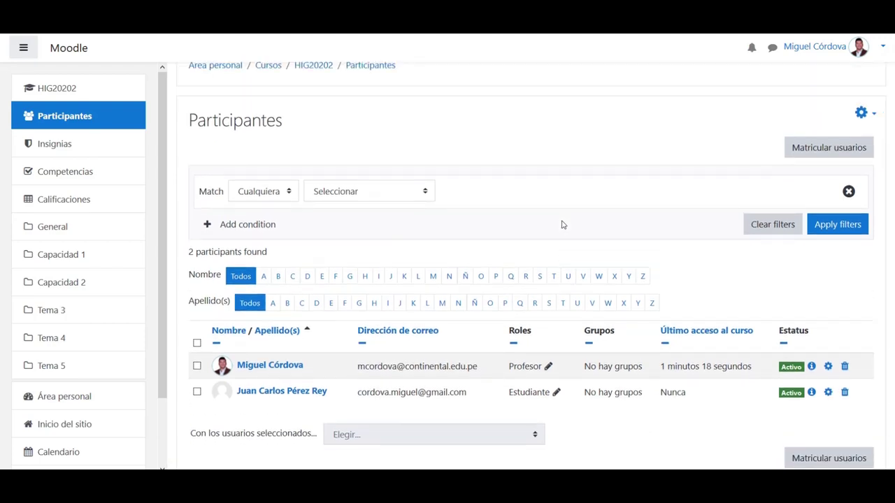